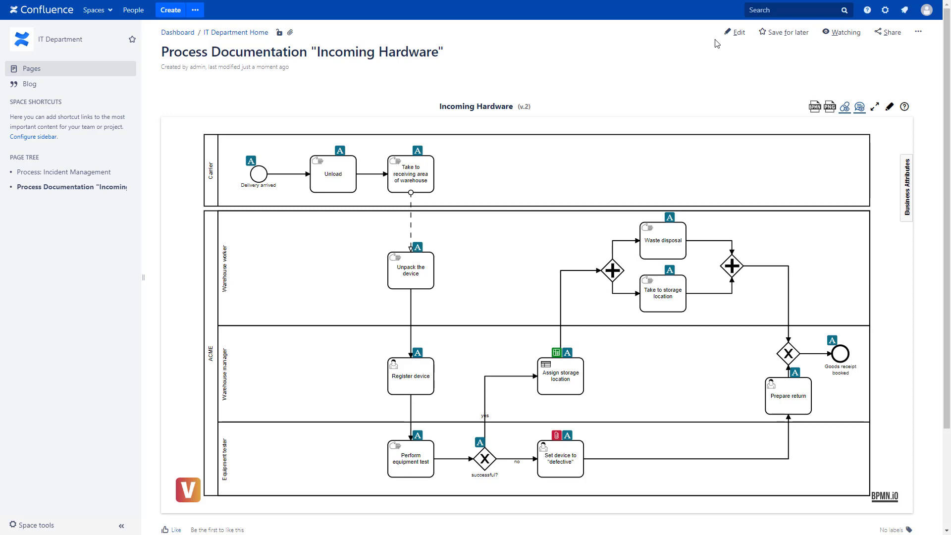
# Above the diagram, add bold 'Process Name:' followed by 'Incoming Hardware', then a bold 'Organizational Unit:' line.
pyautogui.click(737, 32)
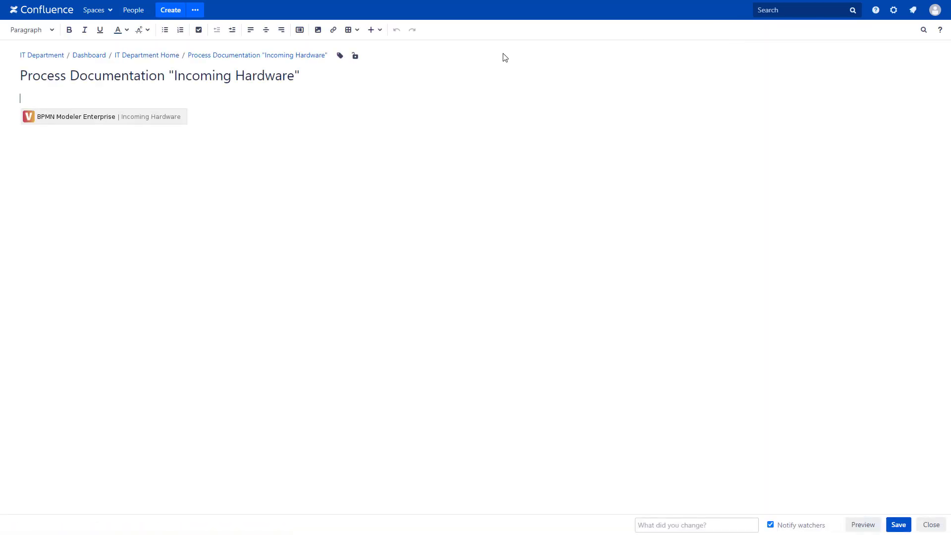
pyautogui.press('Return')
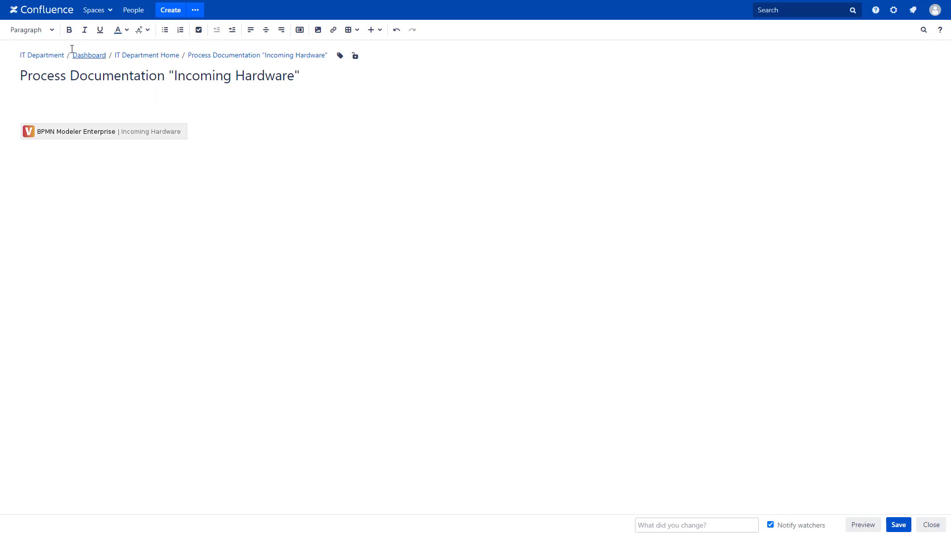
pyautogui.click(69, 31)
pyautogui.write('Proce')
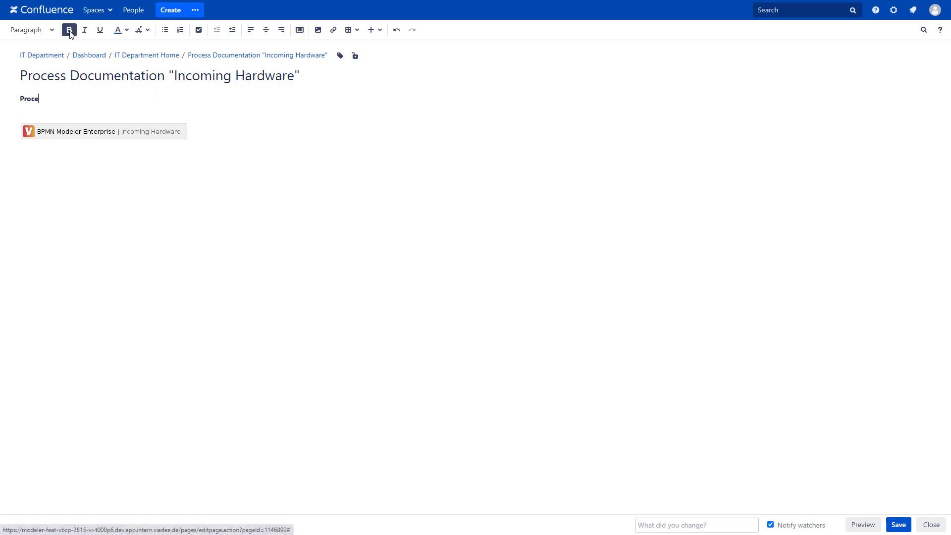
pyautogui.write('ss Name:')
pyautogui.click(70, 31)
pyautogui.write('Incoming Hardware')
pyautogui.press('Return')
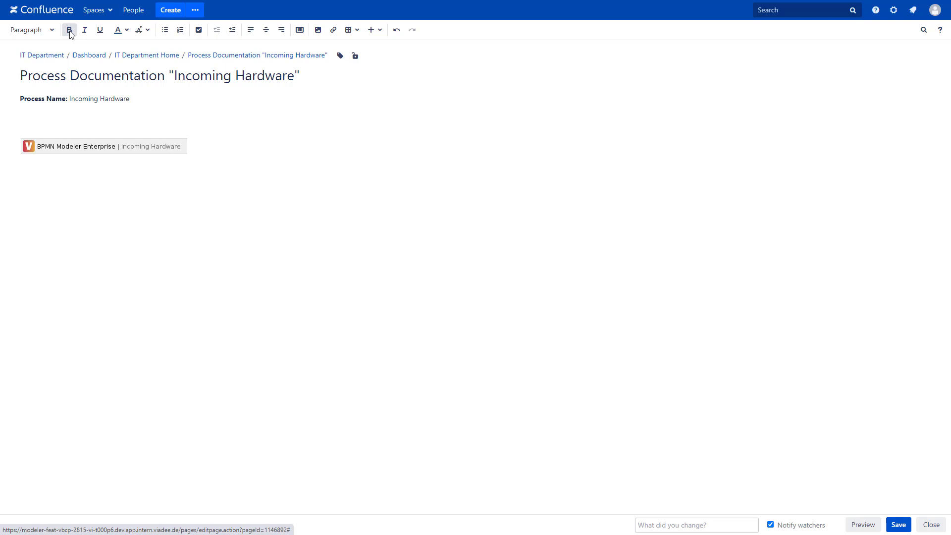
pyautogui.click(70, 32)
pyautogui.write('Organizational Unit:')
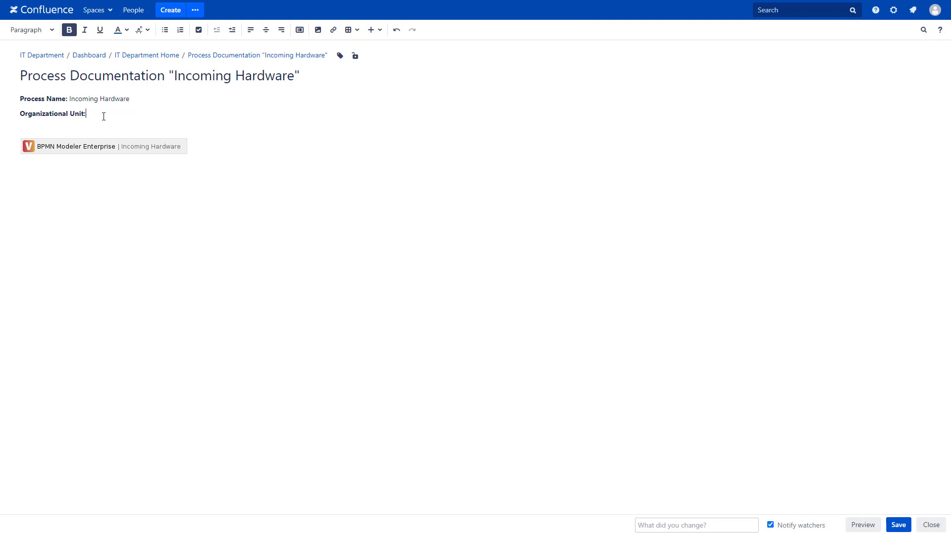
# Delete the Process Name and Organizational Unit lines and bring up the Insert '+' menu.
pyautogui.moveTo(120, 117); pyautogui.dragTo(20, 99)
pyautogui.press('BackSpace')
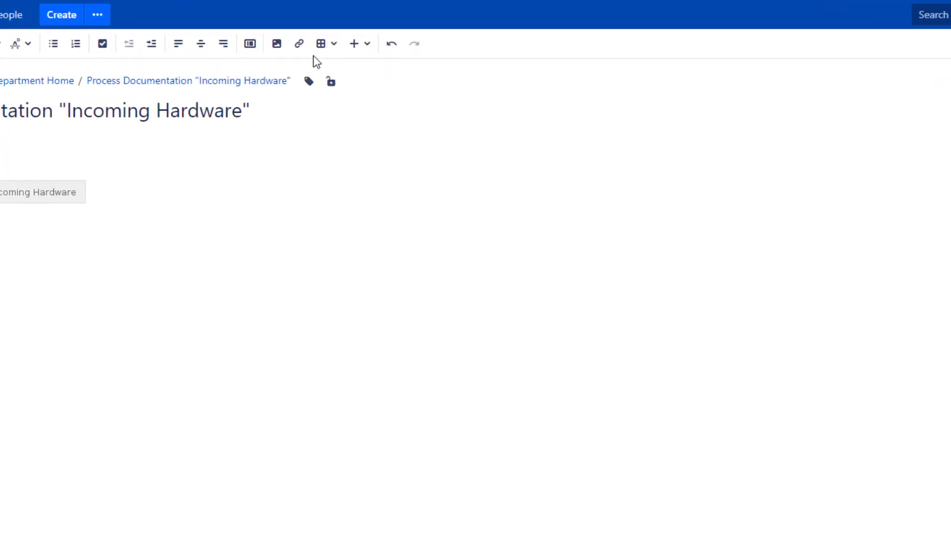
pyautogui.click(367, 43)
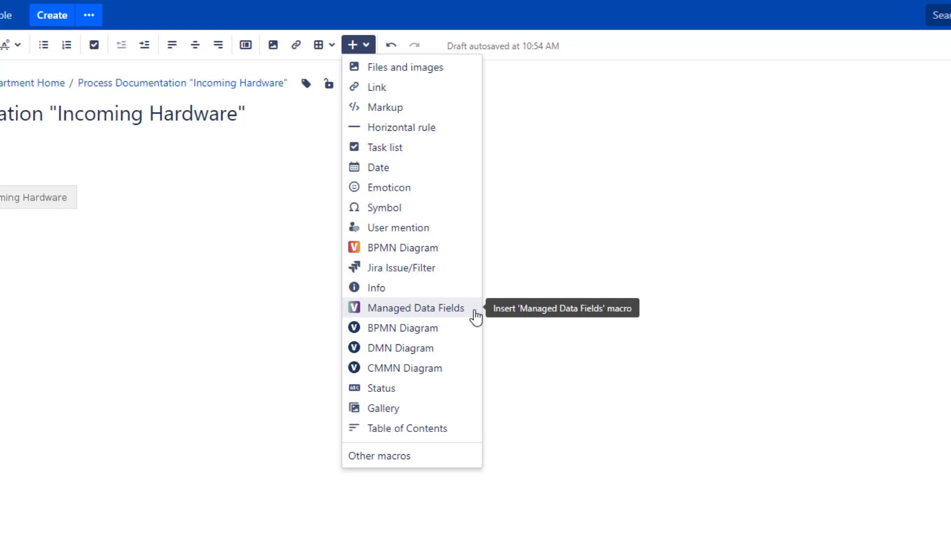
# Insert a Managed Data Fields macro and set its definition to Status after trying Responsible, Release Checklist and Classification.
pyautogui.click(475, 316)
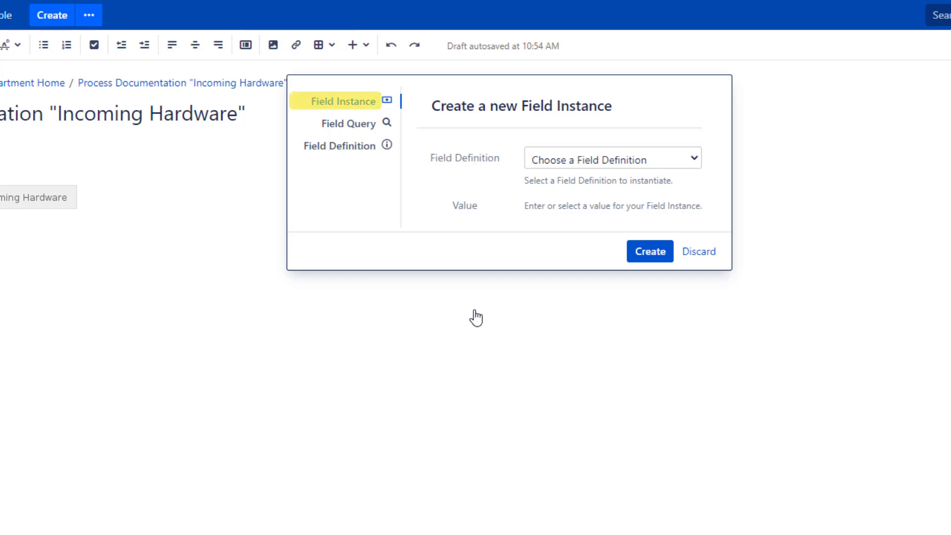
pyautogui.click(695, 160)
pyautogui.click(692, 180)
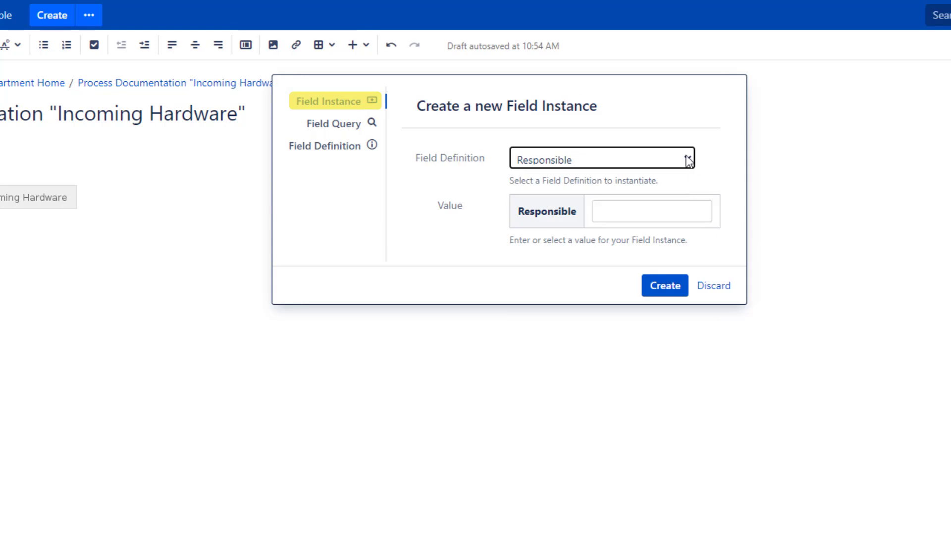
pyautogui.click(689, 159)
pyautogui.click(675, 204)
pyautogui.click(689, 158)
pyautogui.click(674, 228)
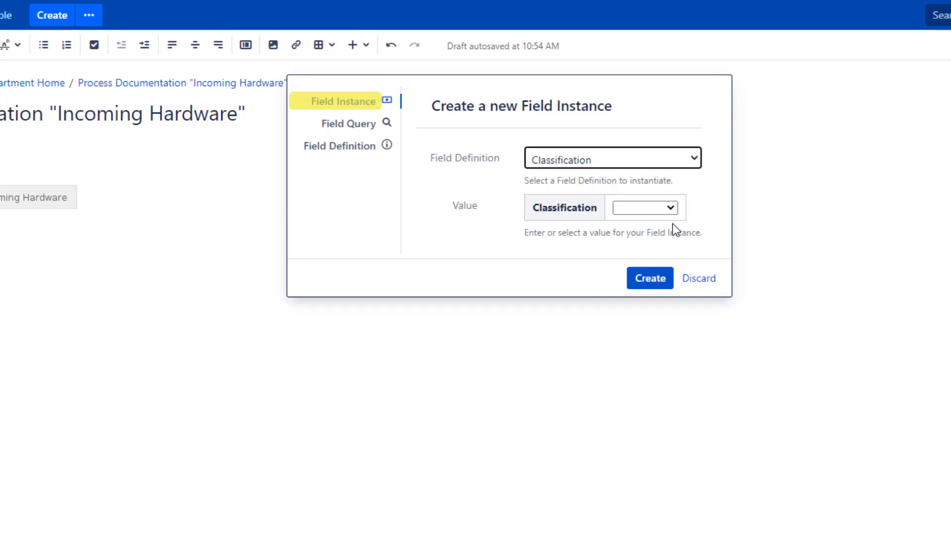
pyautogui.click(671, 207)
pyautogui.click(672, 207)
pyautogui.click(692, 159)
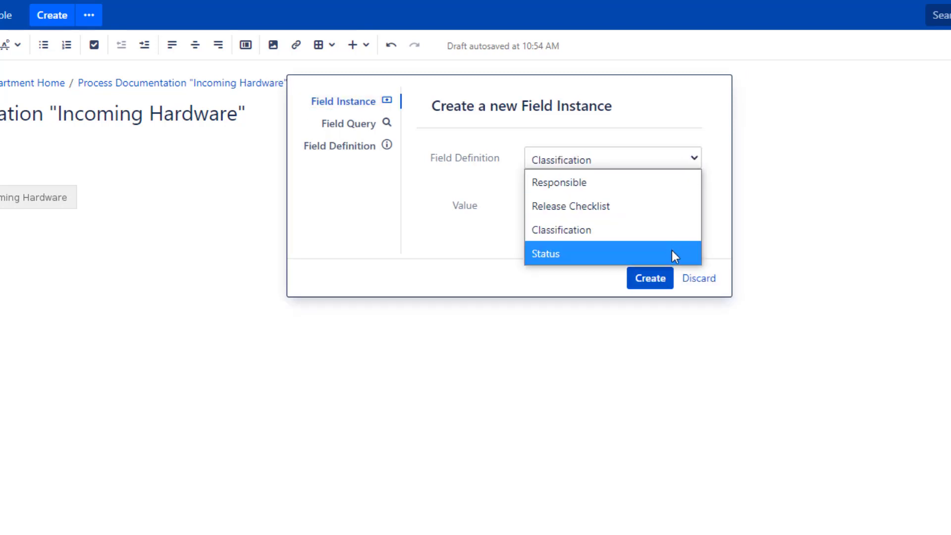
pyautogui.click(672, 254)
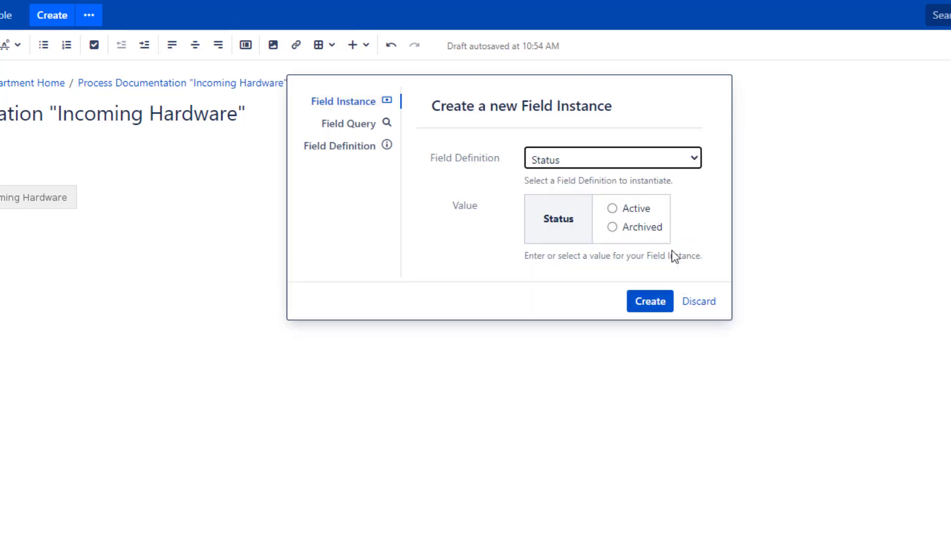
# Switch the data fields dialog to its Field Definition section.
pyautogui.click(379, 151)
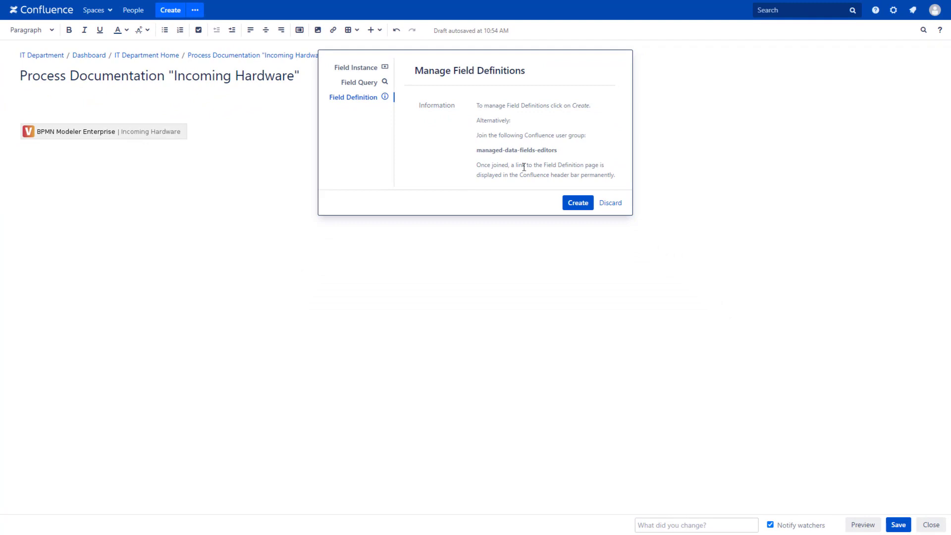
# Go to the data field definitions page and start a new field definition.
pyautogui.click(577, 207)
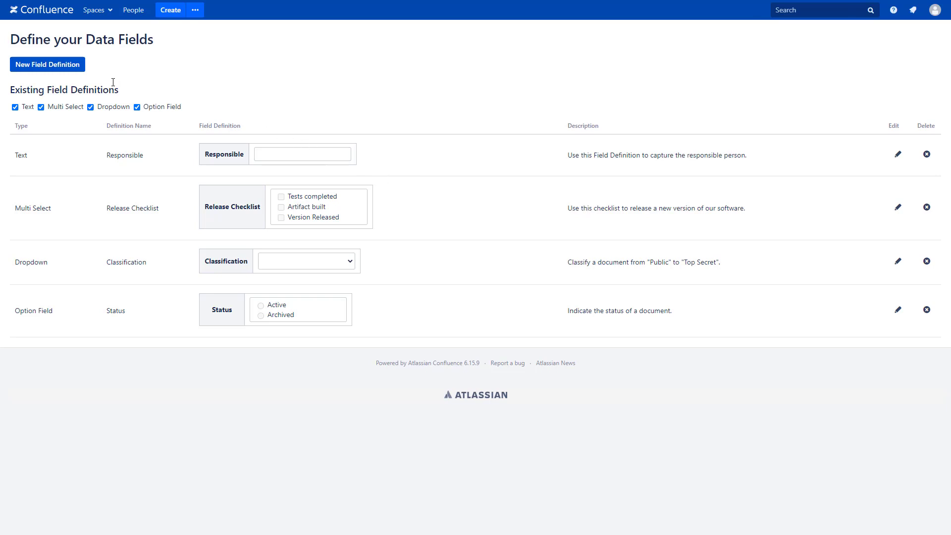
pyautogui.click(78, 71)
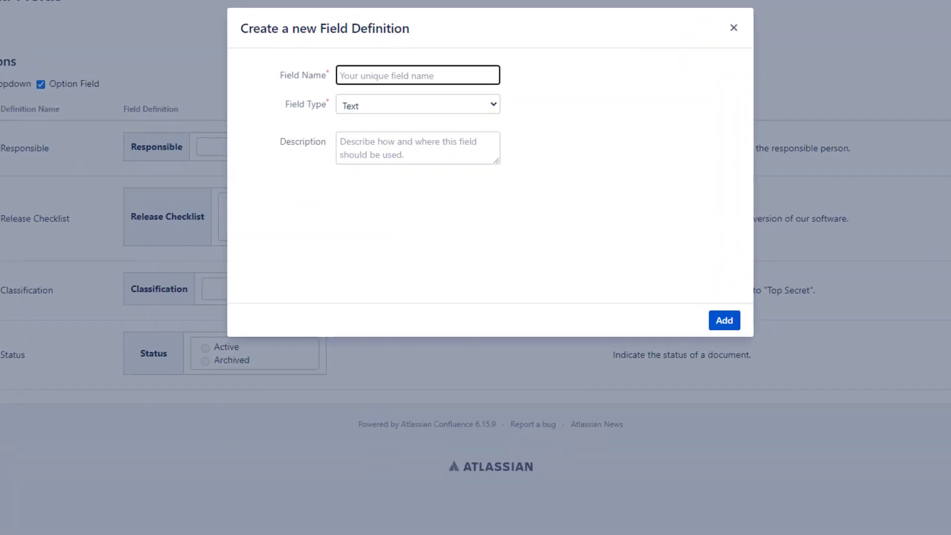
# Name the field 'Process Documentation', make it Complex, and label its first attribute 'Process Name'.
pyautogui.write('Process Doc')
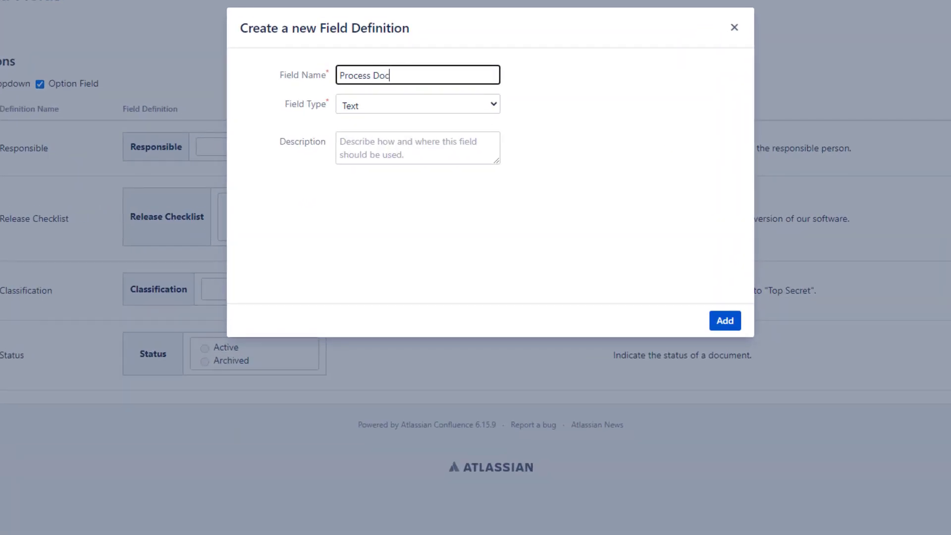
pyautogui.write('umentation')
pyautogui.click(473, 103)
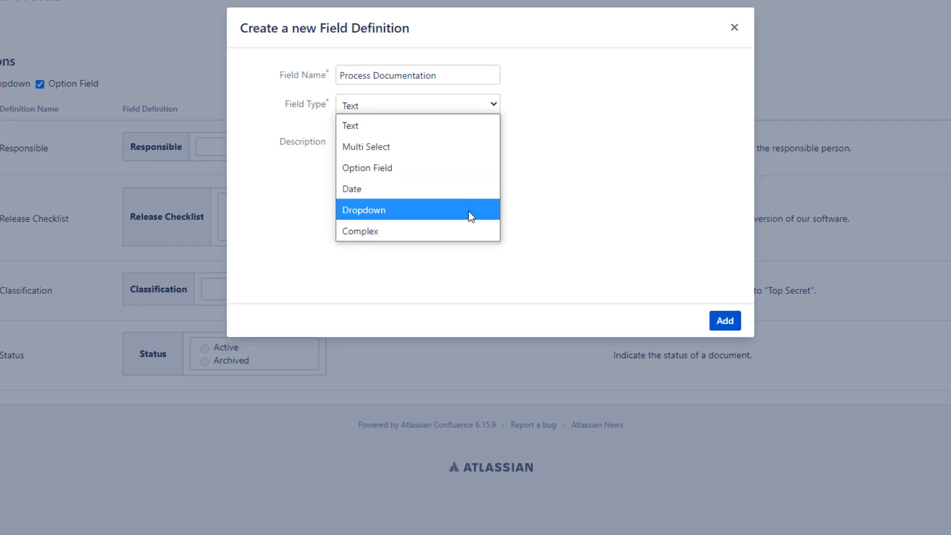
pyautogui.click(473, 231)
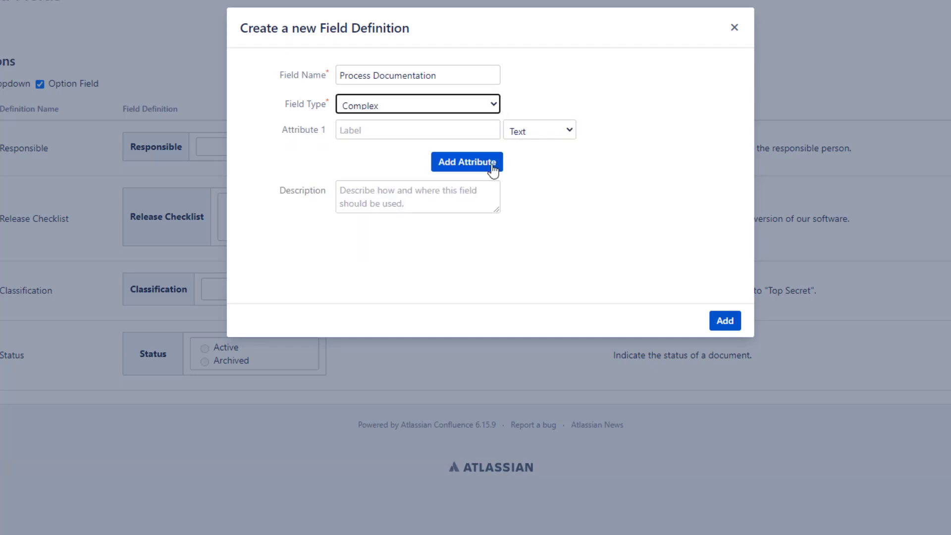
pyautogui.click(484, 128)
pyautogui.write('Process Name')
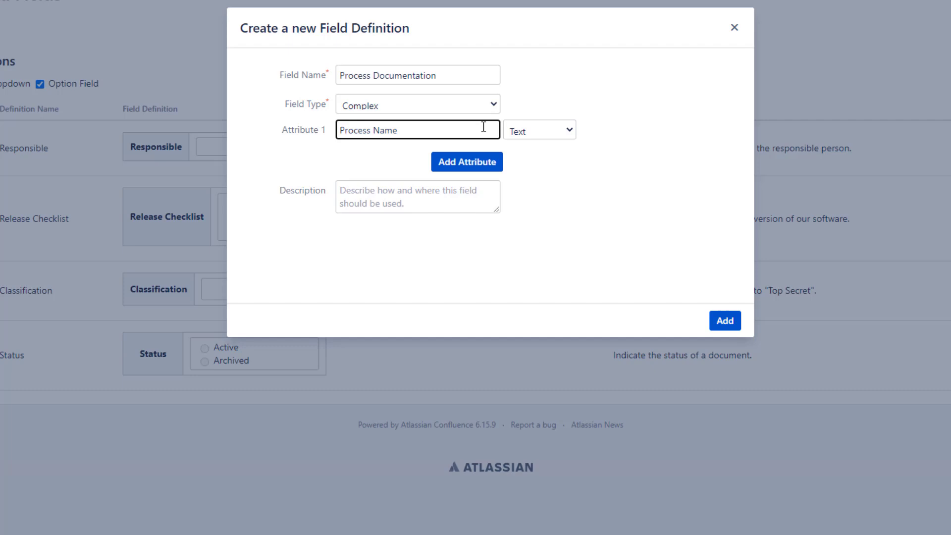
# Add an 'Organizational Unit' dropdown attribute with options Marketing, IT, Human Resources and R&D.
pyautogui.click(497, 166)
pyautogui.click(483, 159)
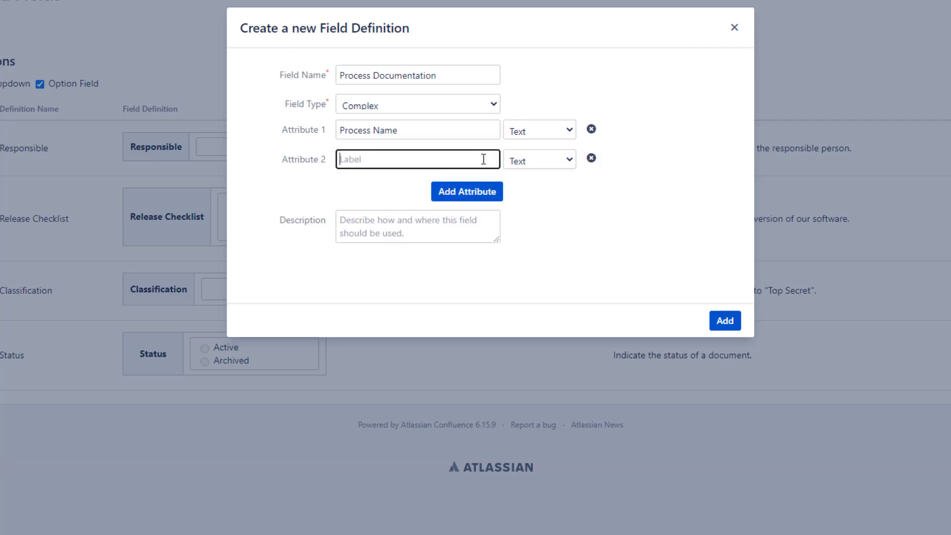
pyautogui.write('Organizational Unit')
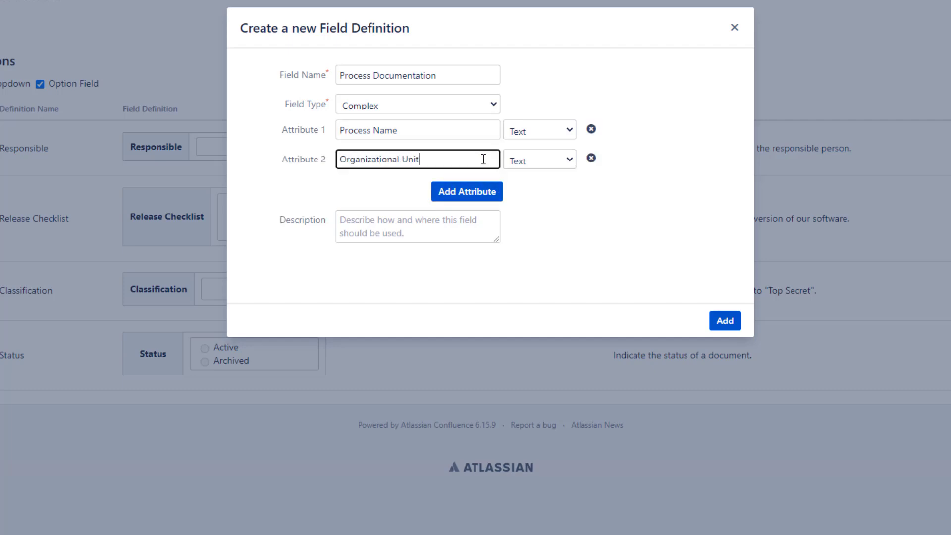
pyautogui.click(563, 161)
pyautogui.click(563, 246)
pyautogui.click(468, 187)
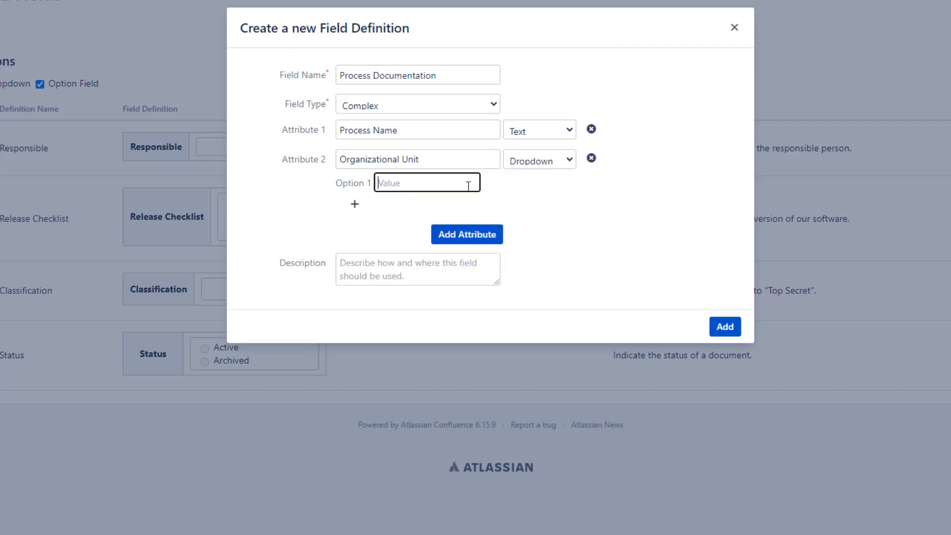
pyautogui.write('Marketing')
pyautogui.press('Tab')
pyautogui.press('Return')
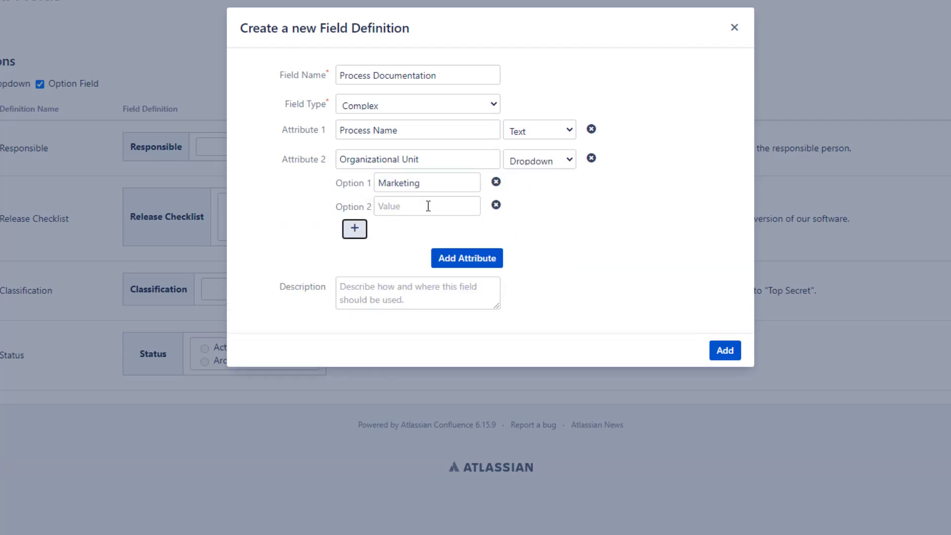
pyautogui.click(428, 206)
pyautogui.write('IT')
pyautogui.press('Tab')
pyautogui.press('Return')
pyautogui.click(411, 230)
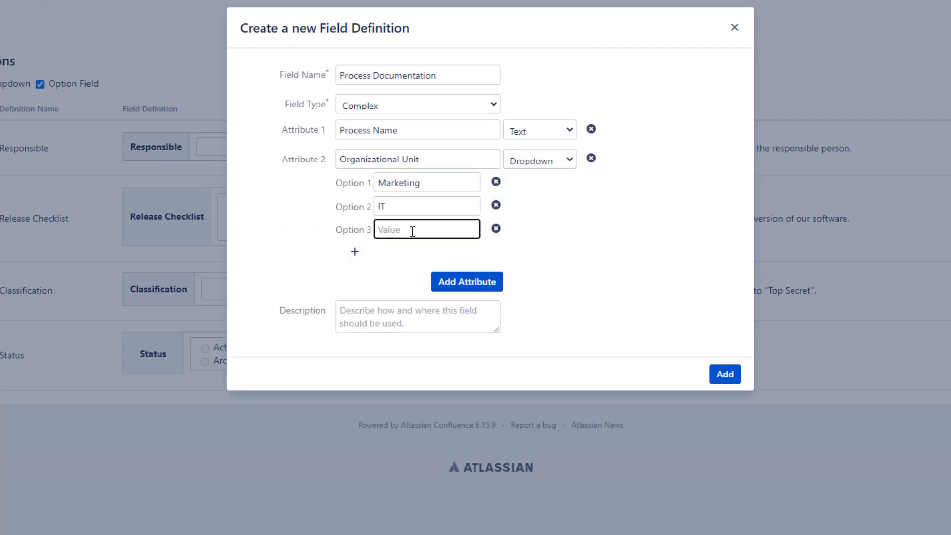
pyautogui.write('Human Resources')
pyautogui.click(355, 251)
pyautogui.click(446, 256)
pyautogui.write('R&D')
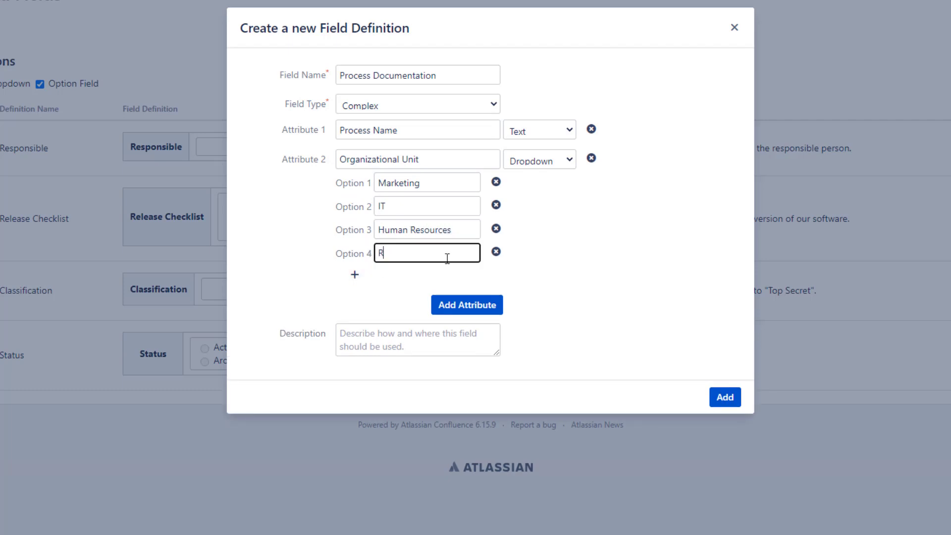
# Add a 'Document Status' option field attribute with values Draft, Approved and Released.
pyautogui.click(467, 305)
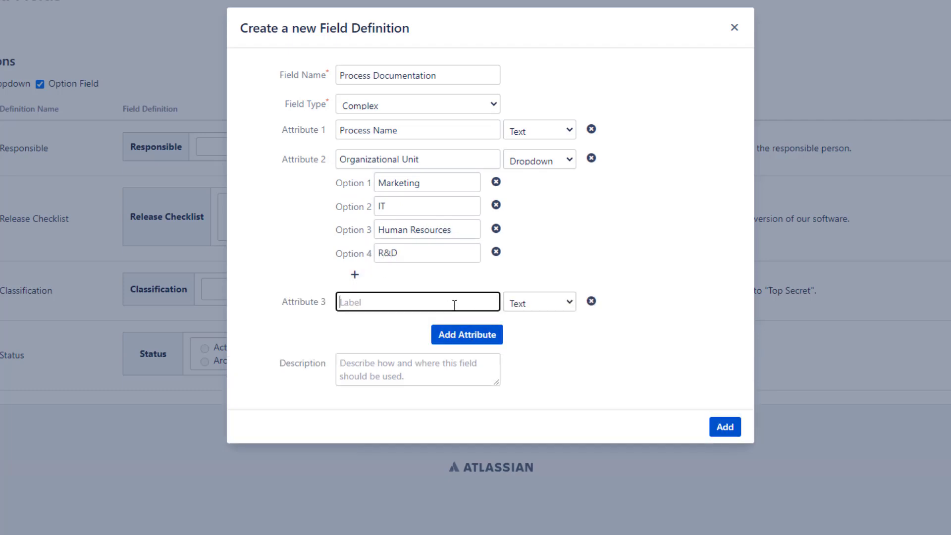
pyautogui.write('Document Status')
pyautogui.click(508, 297)
pyautogui.click(566, 366)
pyautogui.click(474, 325)
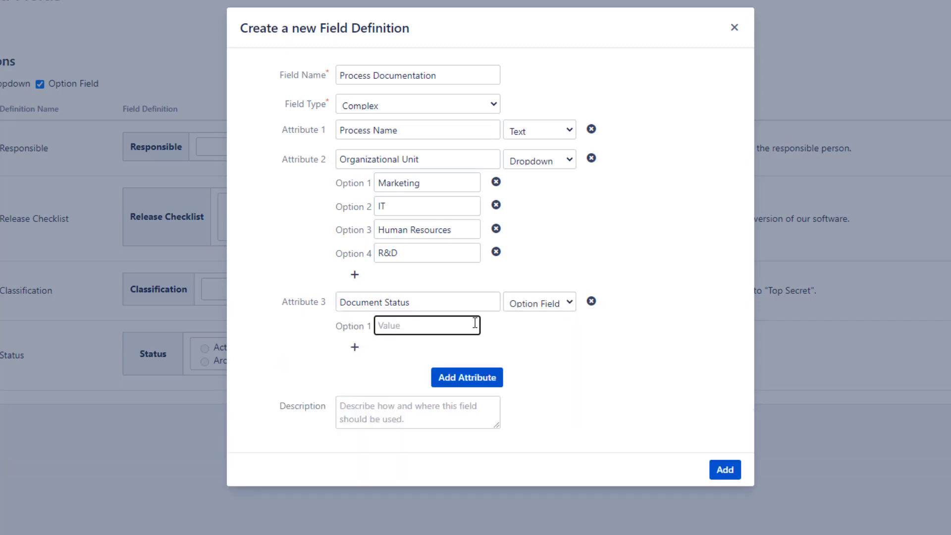
pyautogui.write('Draft')
pyautogui.press('Return')
pyautogui.write('Approved')
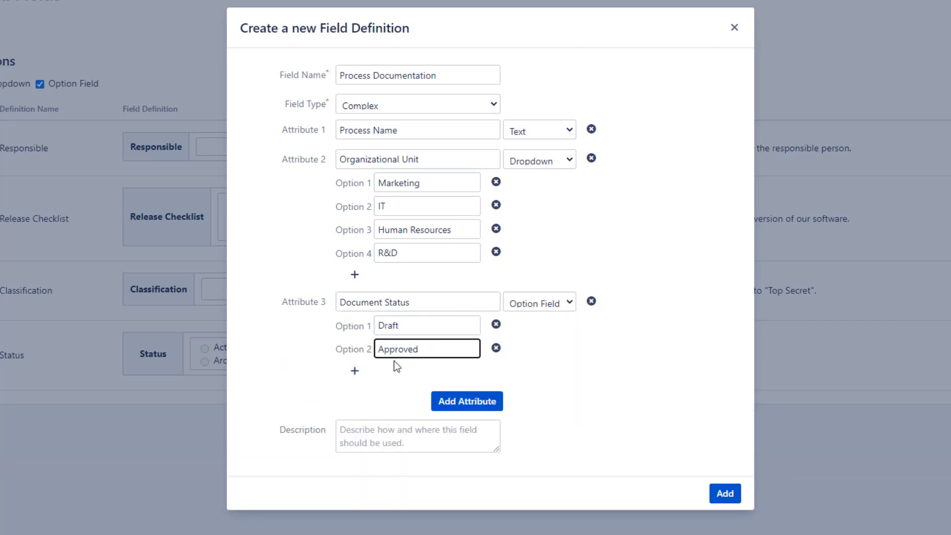
pyautogui.press('Return')
pyautogui.write('Released')
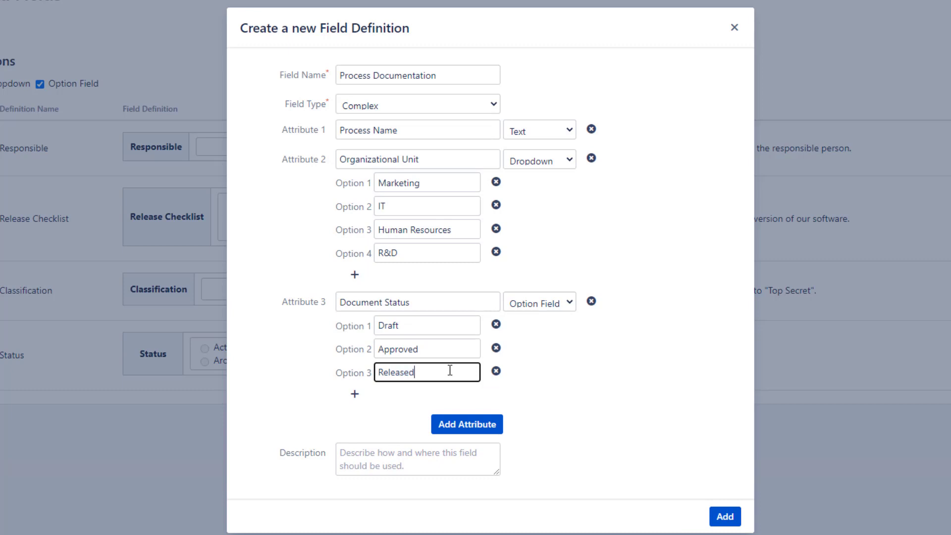
# Describe it as 'Use this Field Definition to document our company's business processes' and add the definition.
pyautogui.click(426, 455)
pyautogui.write('Use this Field Definition to docu')
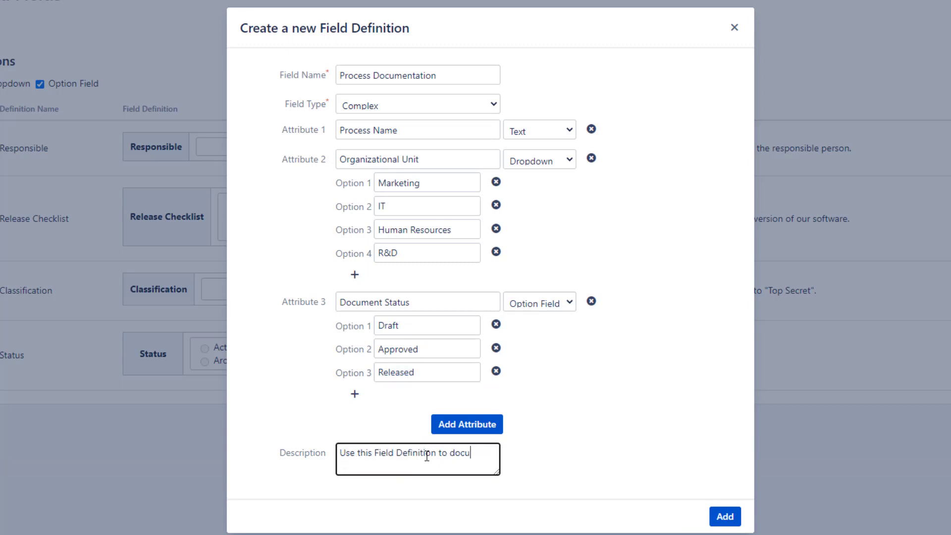
pyautogui.write("ment our company's business processes.")
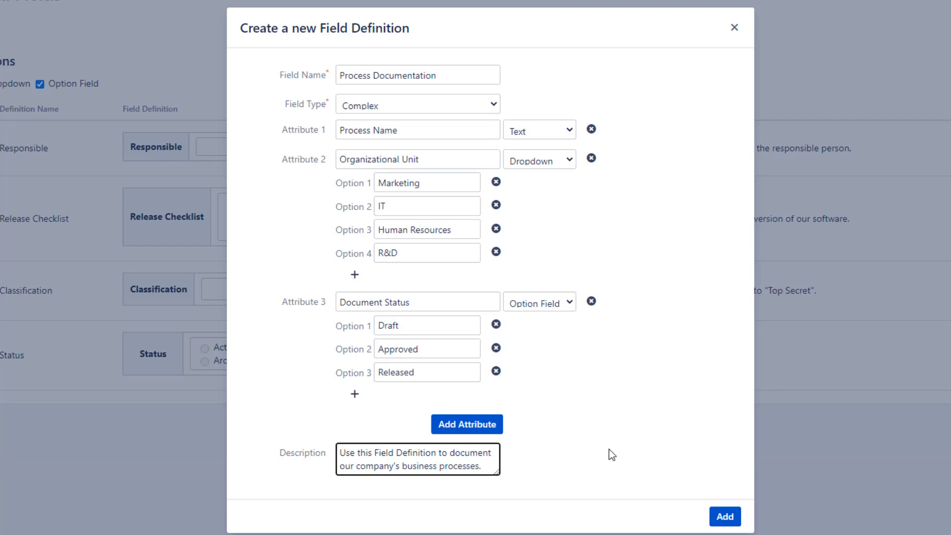
pyautogui.click(609, 449)
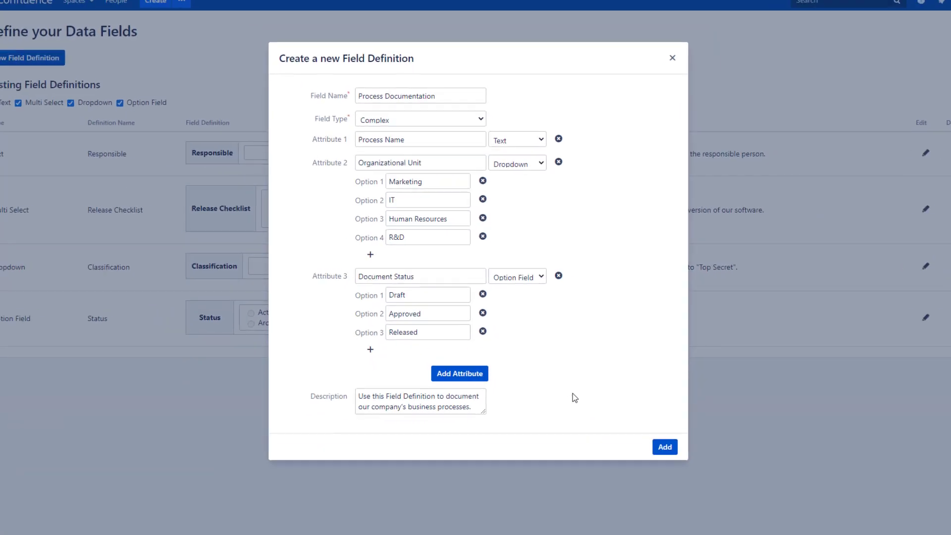
pyautogui.click(650, 432)
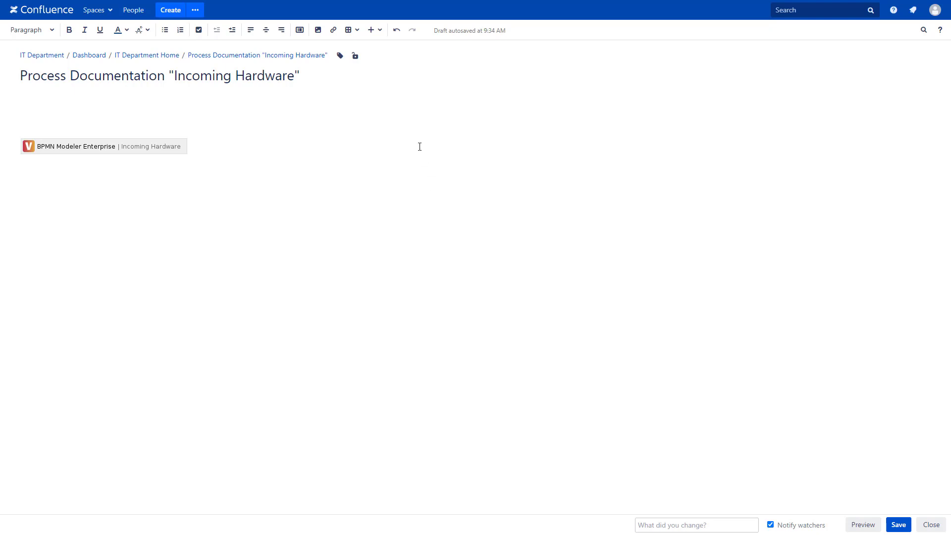
# Insert a Managed Data Fields macro using the Process Documentation definition.
pyautogui.click(380, 29)
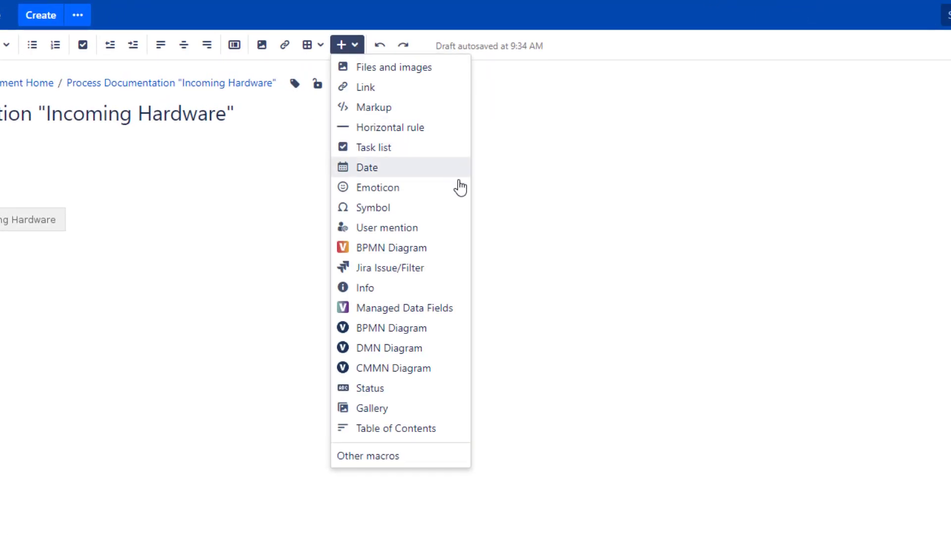
pyautogui.click(464, 320)
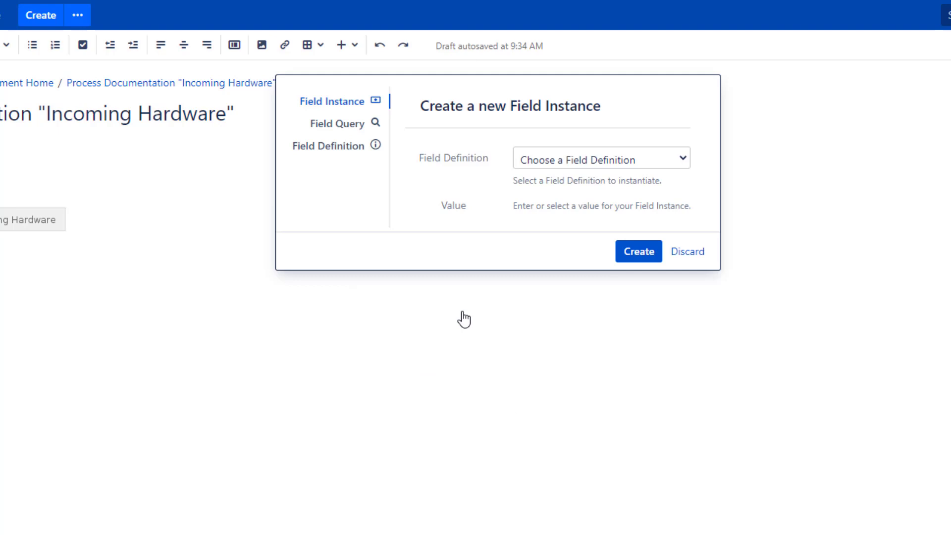
pyautogui.click(647, 160)
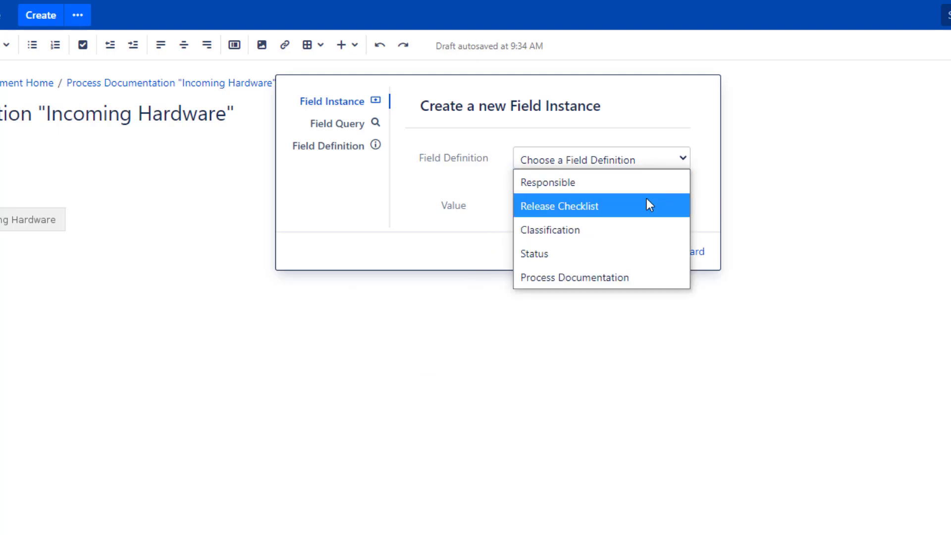
pyautogui.click(644, 278)
# Fill in process name 'Incomin Hardware', unit IT and status Draft, create the field and save the page.
pyautogui.write('Incomin Hardware')
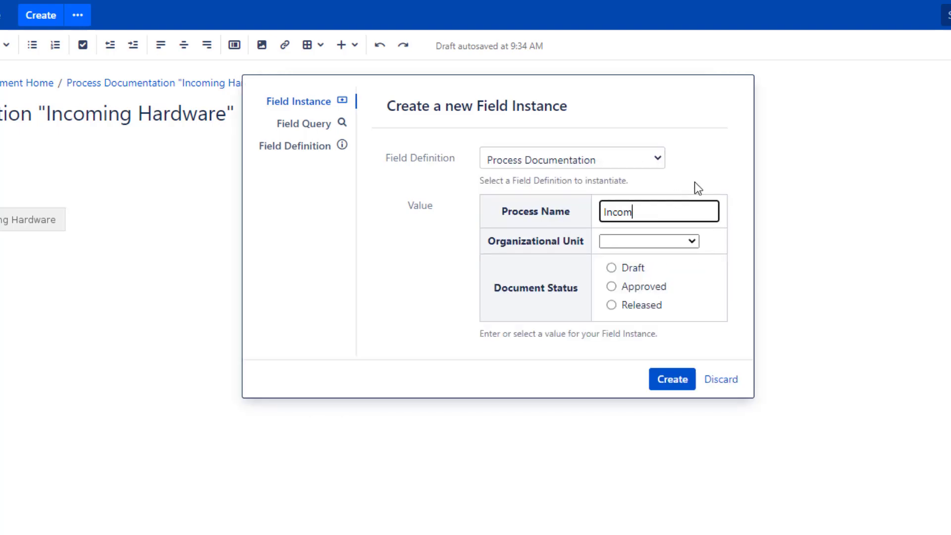
pyautogui.click(692, 240)
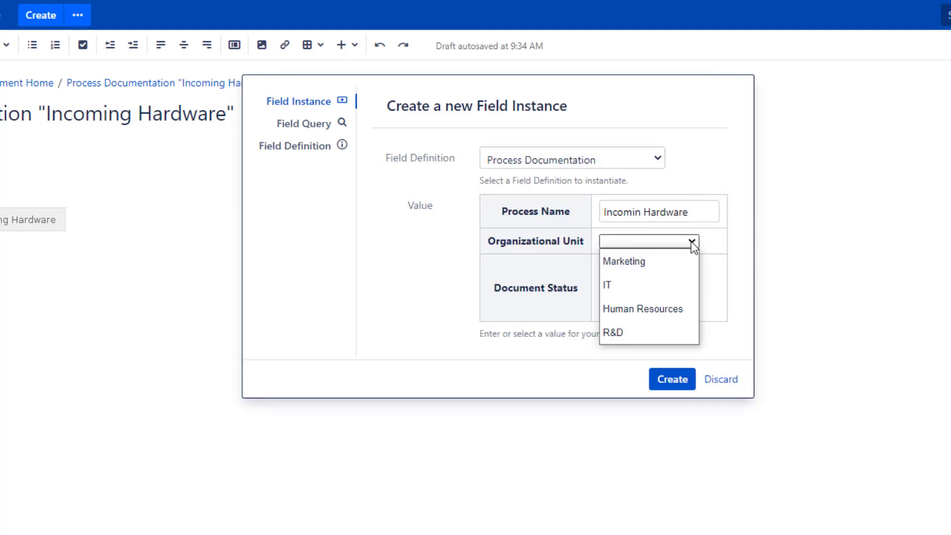
pyautogui.click(689, 282)
pyautogui.click(612, 267)
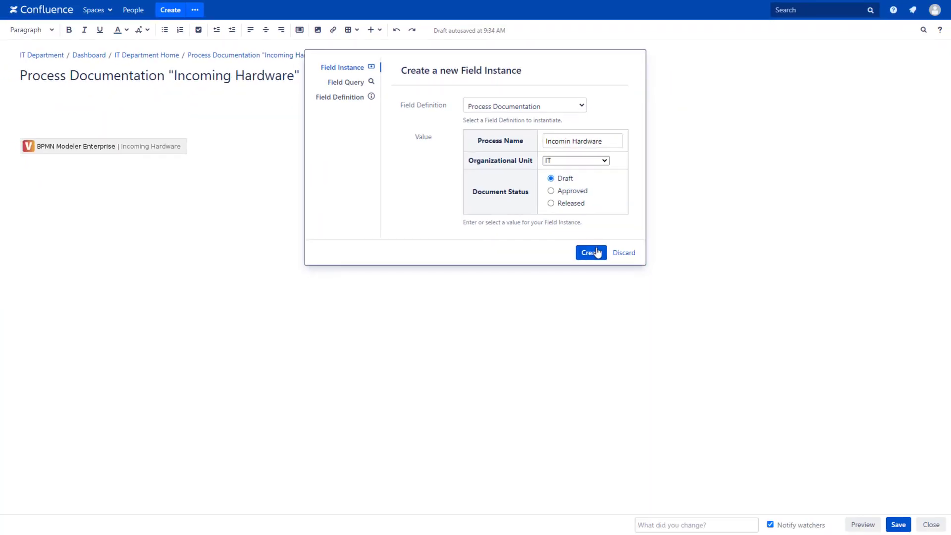
pyautogui.click(596, 259)
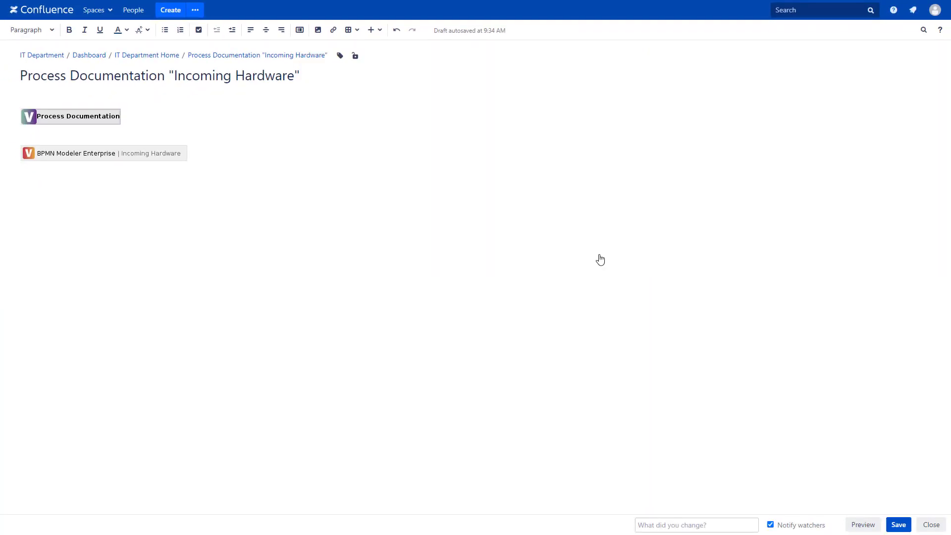
pyautogui.click(899, 526)
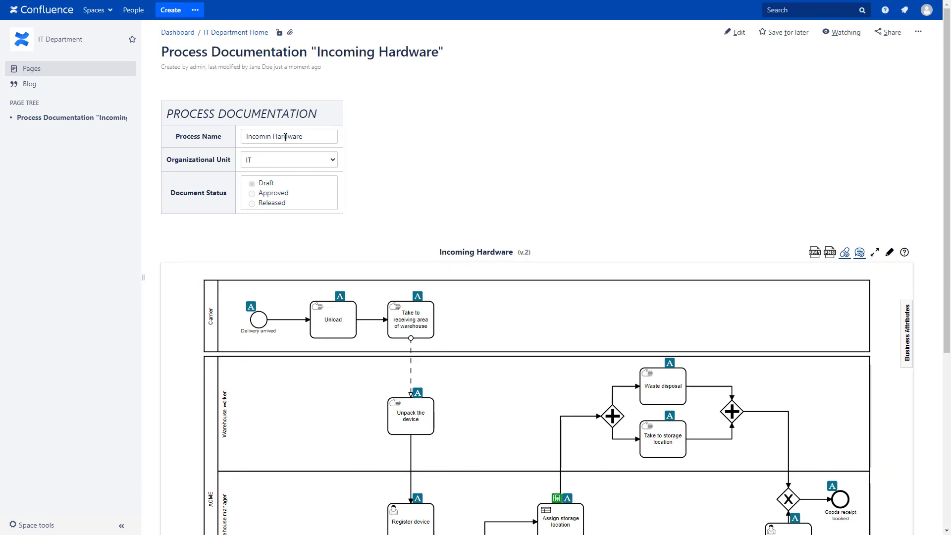
# Correct the process name to 'Incoming Hardware' in the field form and publish the page.
pyautogui.click(735, 34)
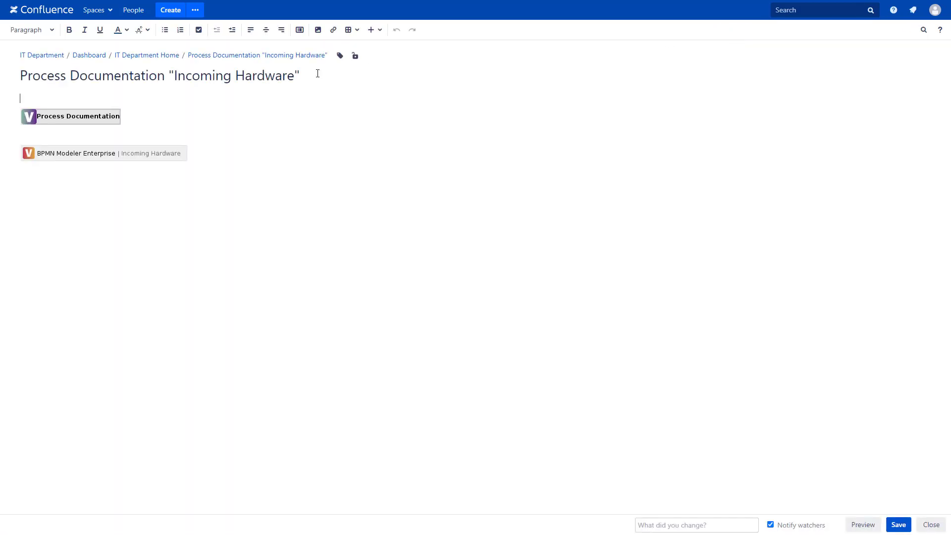
pyautogui.click(100, 116)
pyautogui.click(152, 175)
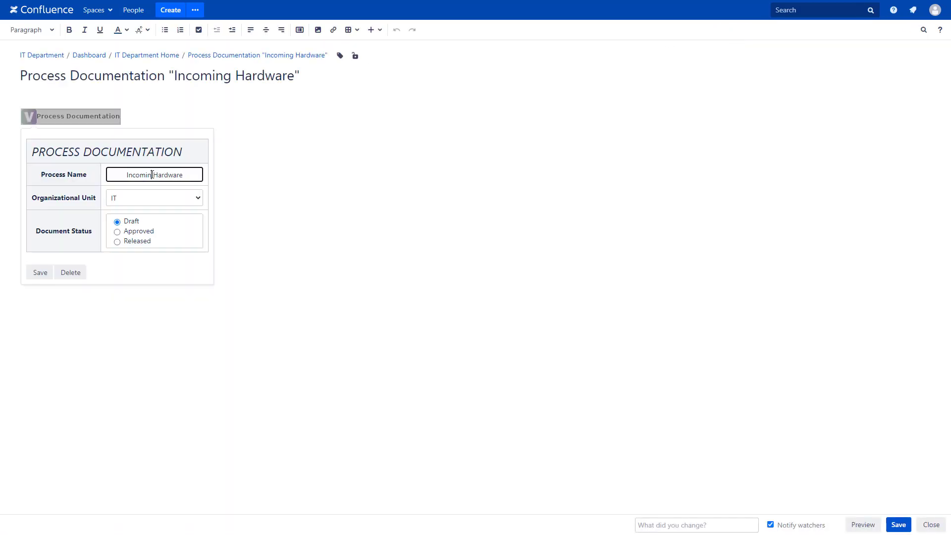
pyautogui.write('g')
pyautogui.click(37, 275)
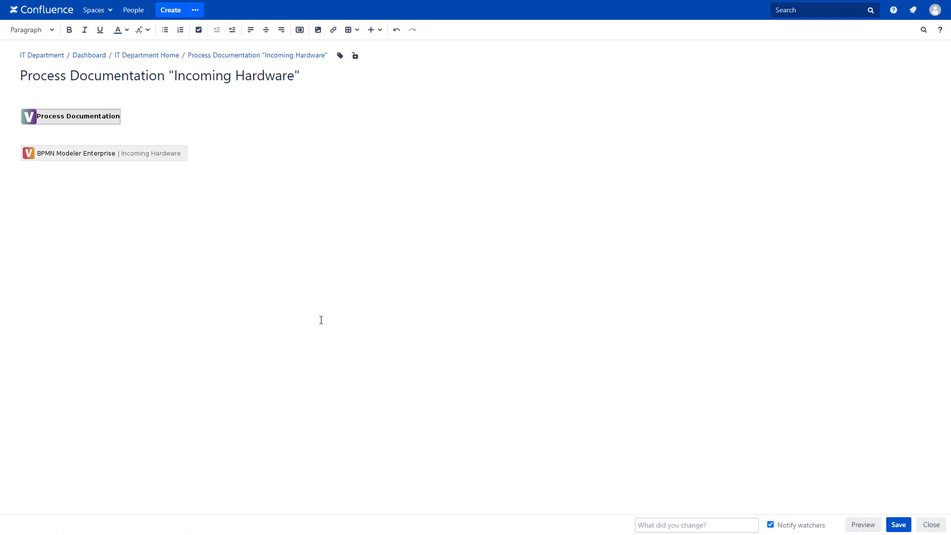
pyautogui.click(899, 527)
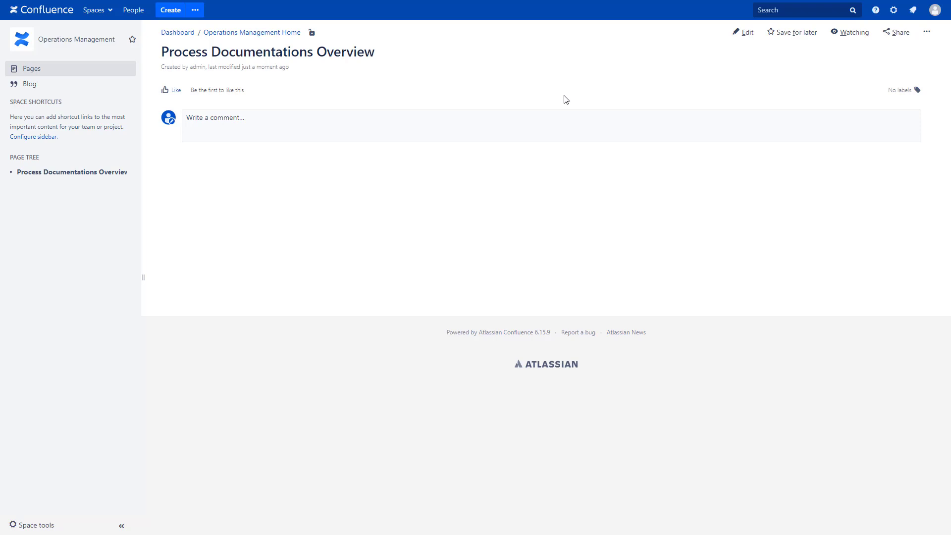
# On the Overview page, start a managed data Field Query on the Process Documentation definition.
pyautogui.click(742, 33)
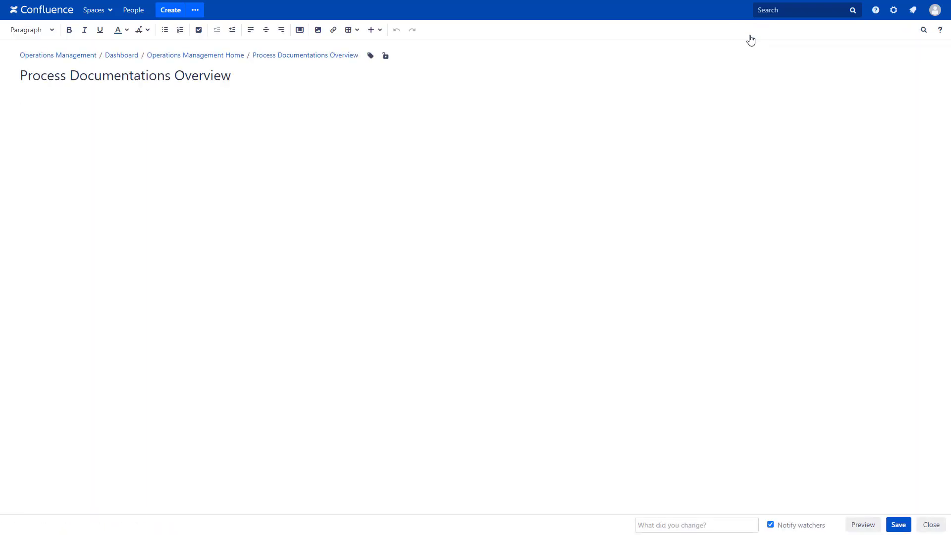
pyautogui.click(375, 30)
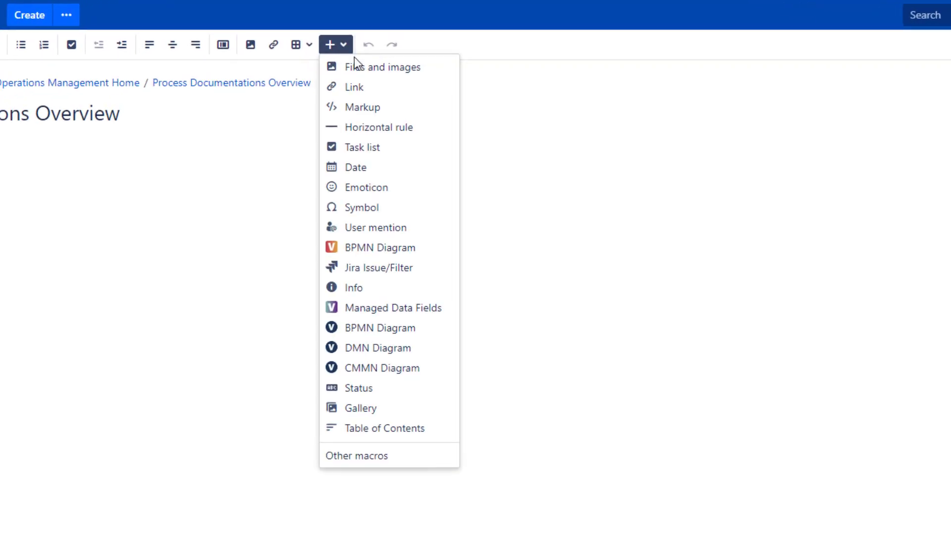
pyautogui.click(443, 307)
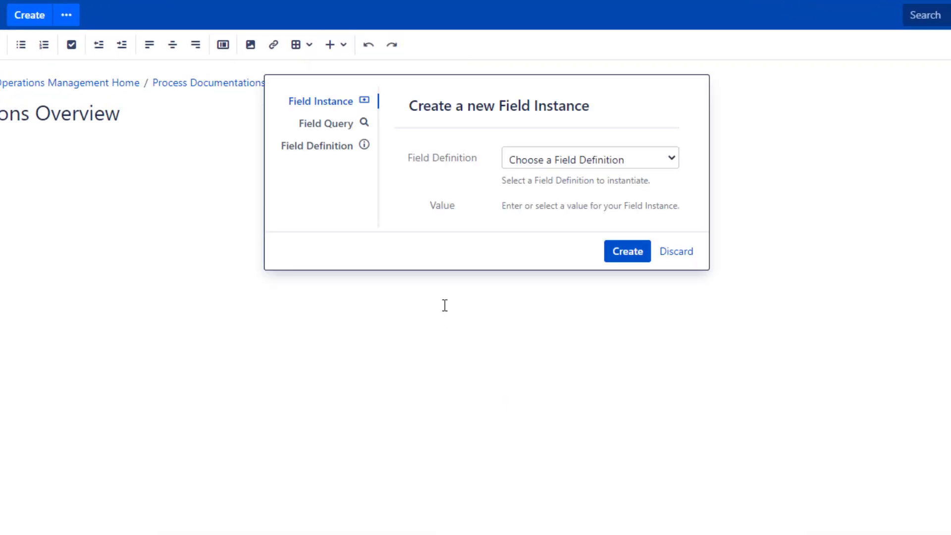
pyautogui.click(364, 128)
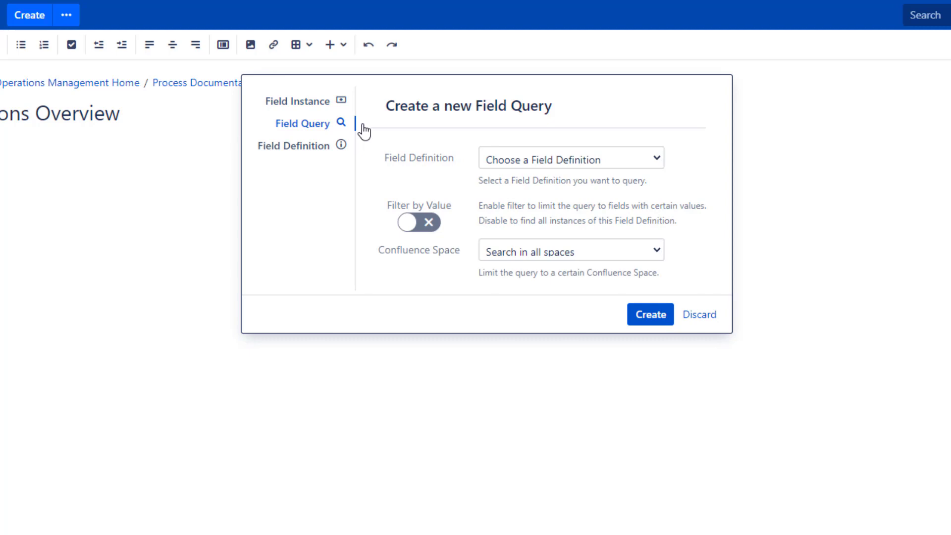
pyautogui.click(654, 162)
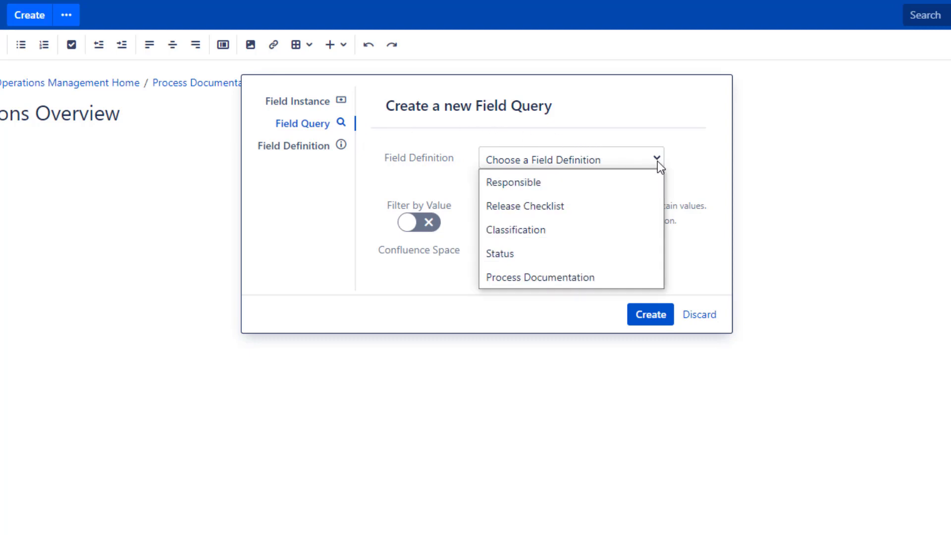
pyautogui.click(630, 276)
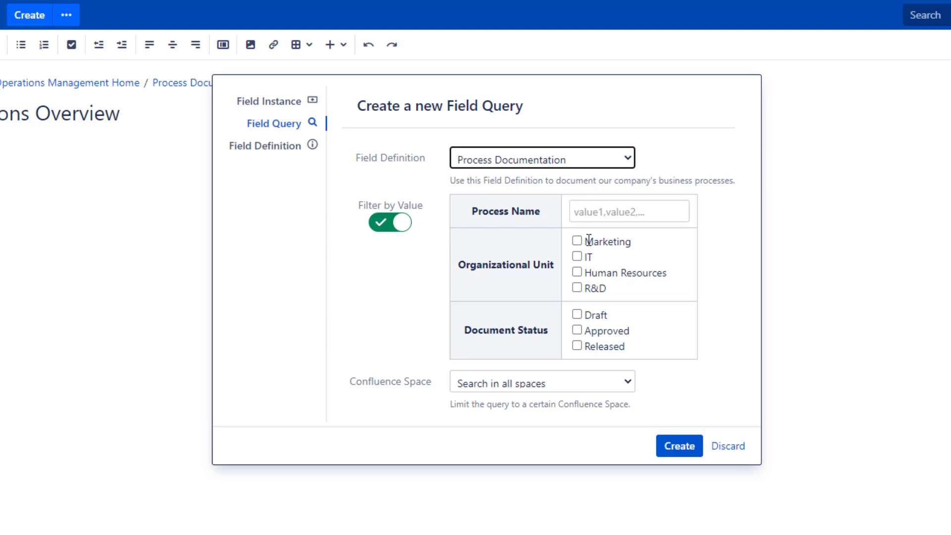
# Turn off Filter by Value, keep all spaces, and insert the query into the page.
pyautogui.click(397, 228)
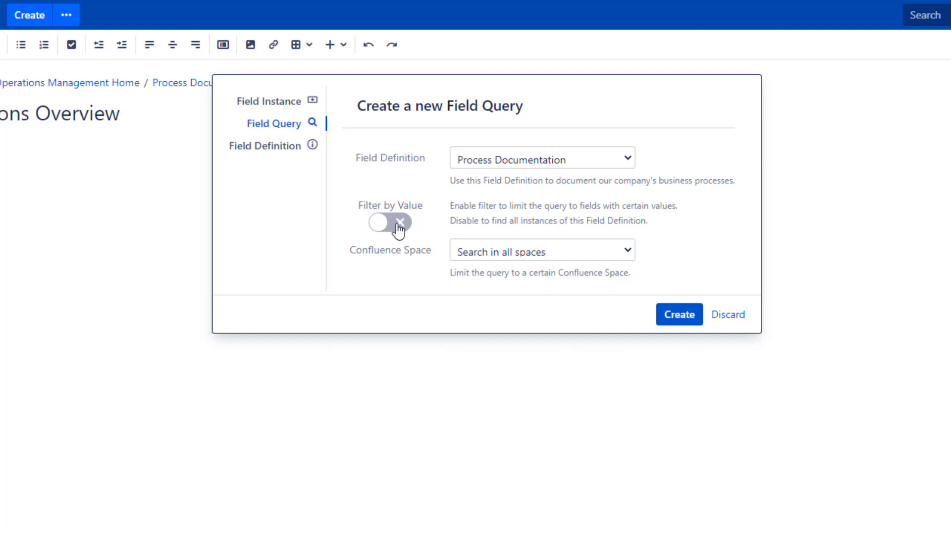
pyautogui.click(629, 251)
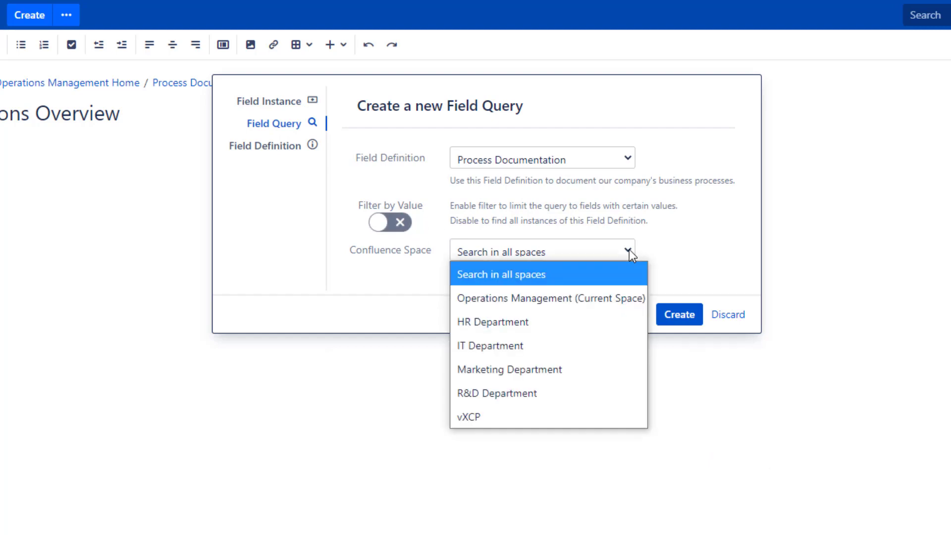
pyautogui.click(629, 250)
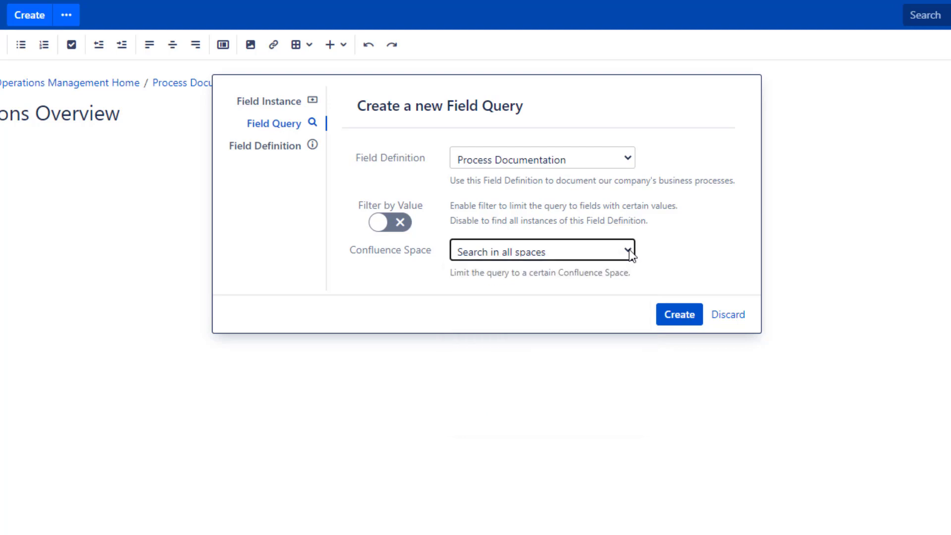
pyautogui.click(602, 212)
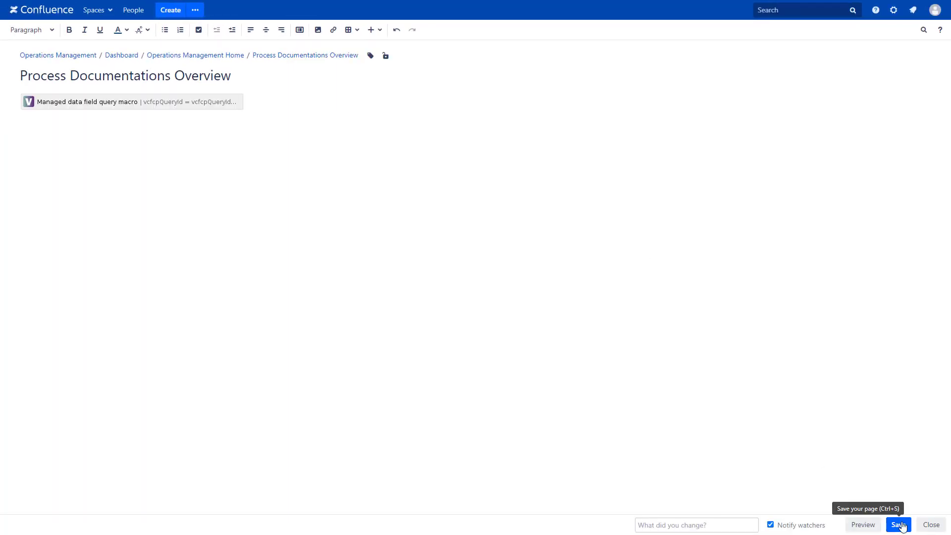
# Save the Process Documentations Overview page so its query table lists the five process pages.
pyautogui.click(899, 524)
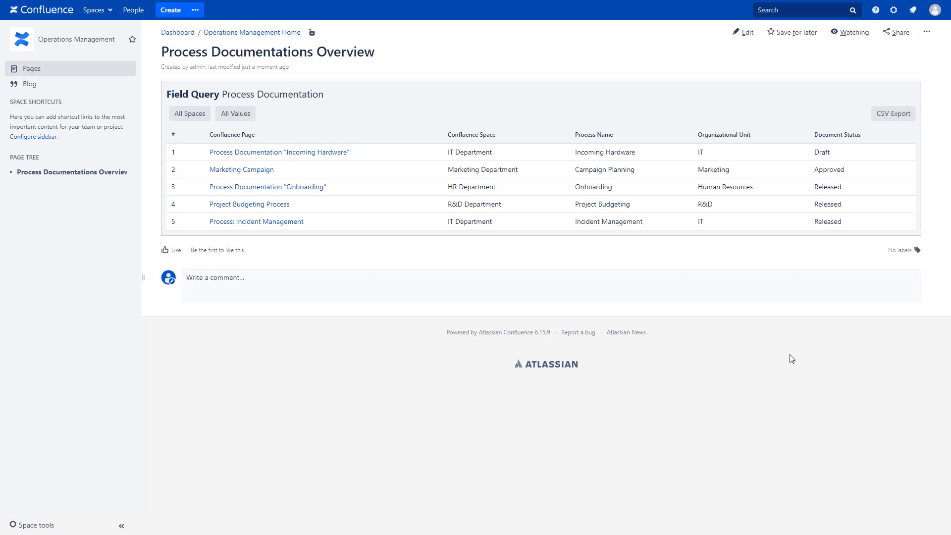
# Edit the Overview page's field query to filter by value, showing only Draft documents.
pyautogui.click(745, 32)
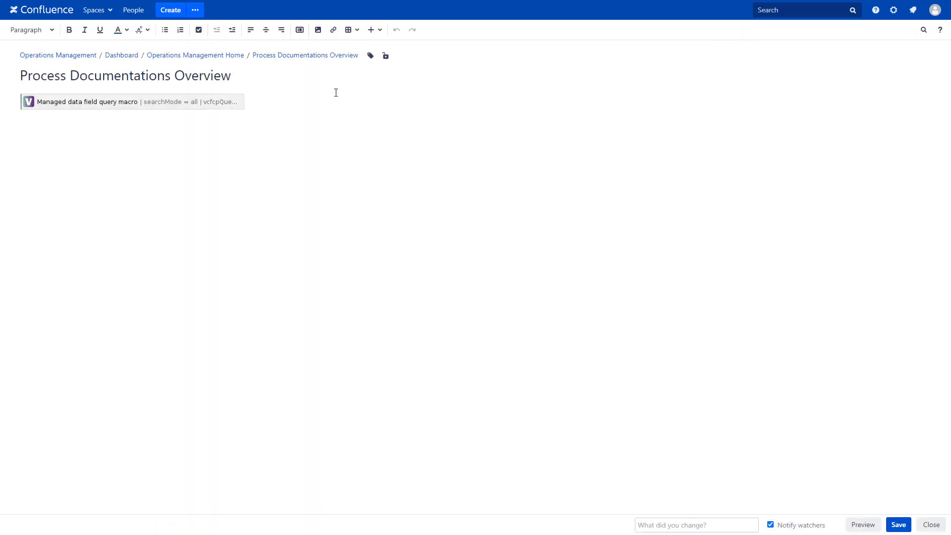
pyautogui.click(229, 101)
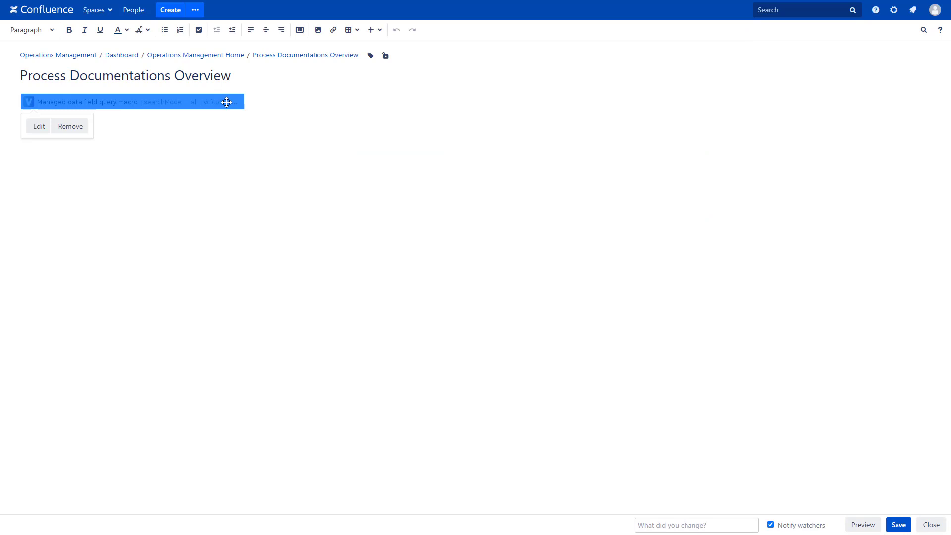
pyautogui.click(39, 126)
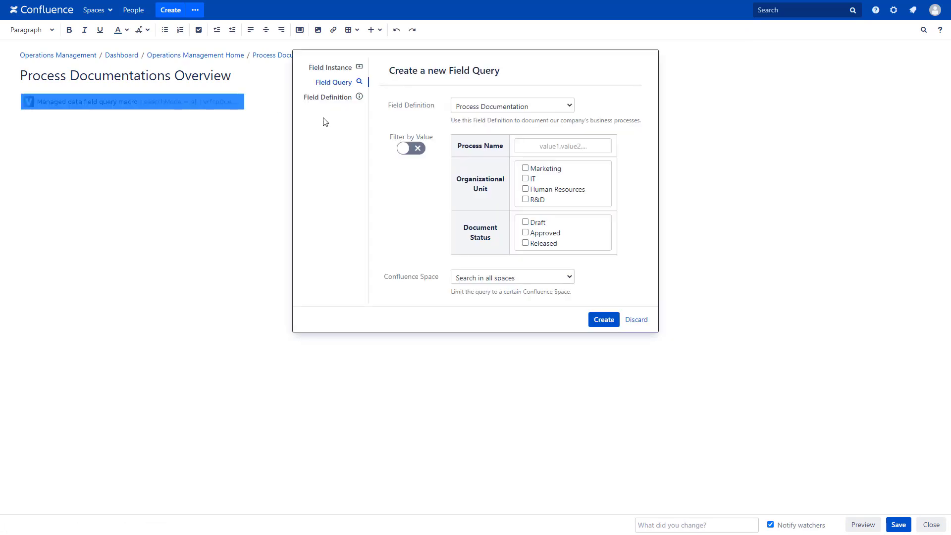
pyautogui.click(415, 150)
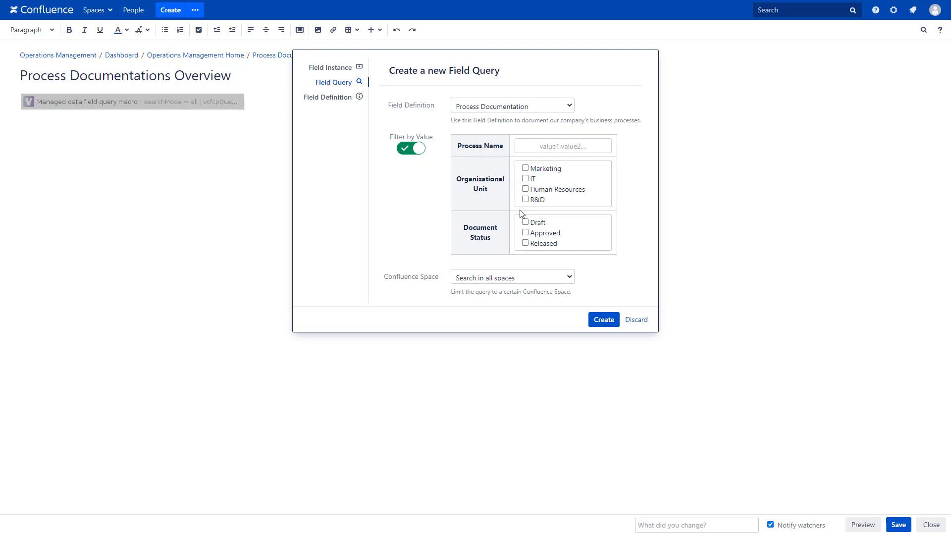
pyautogui.click(526, 223)
pyautogui.click(611, 322)
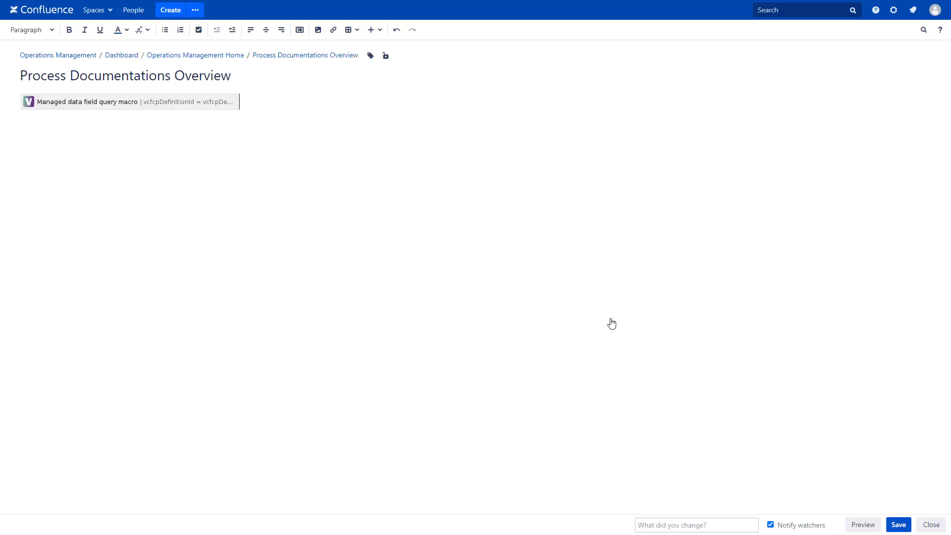
# Save the Overview page and confirm the table's value filter is set to Draft.
pyautogui.click(899, 525)
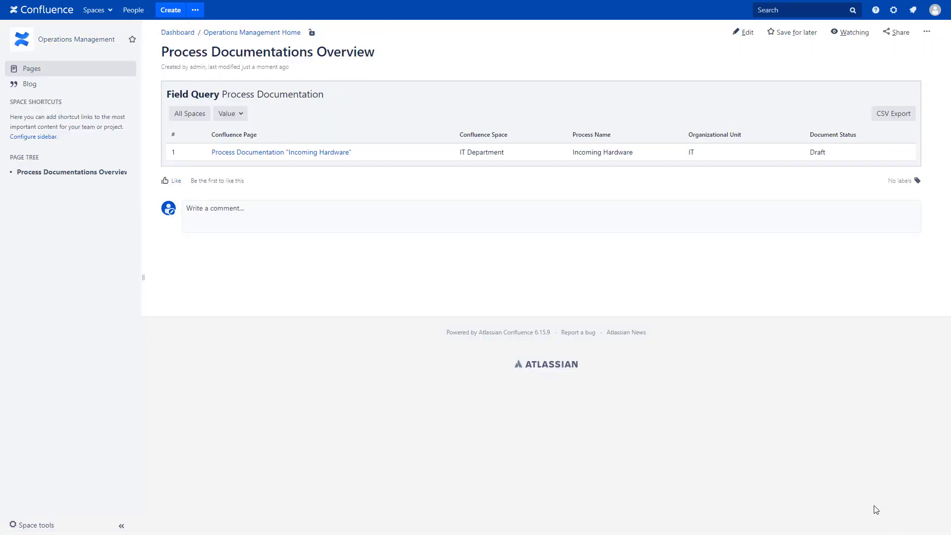
pyautogui.click(245, 115)
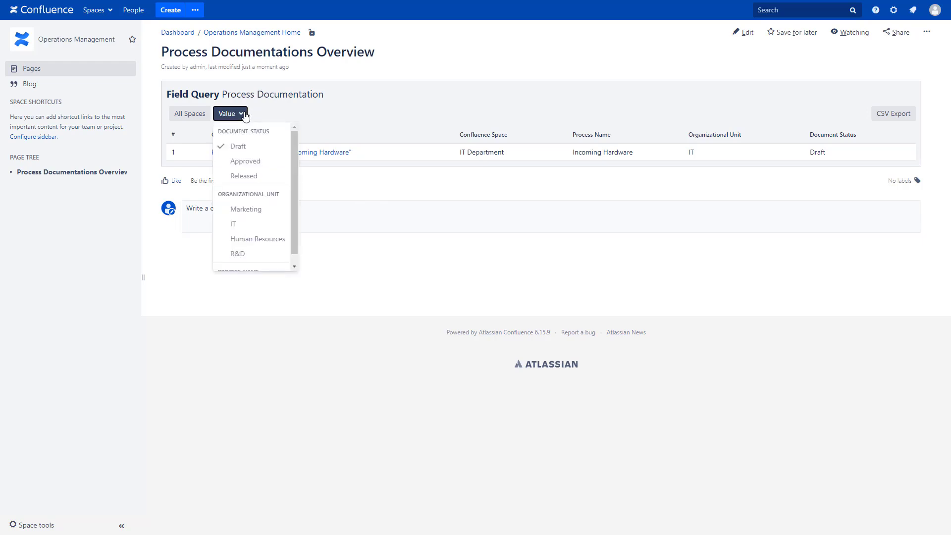
pyautogui.click(245, 115)
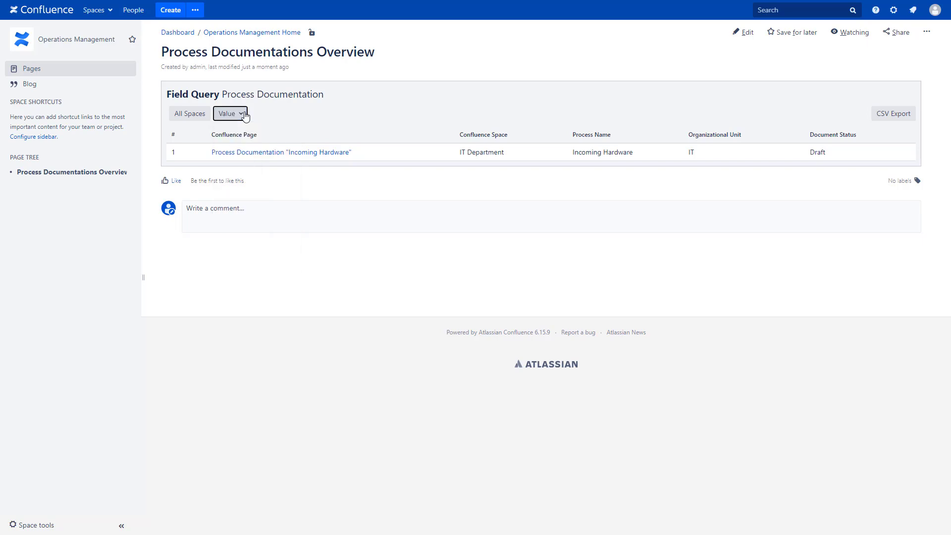